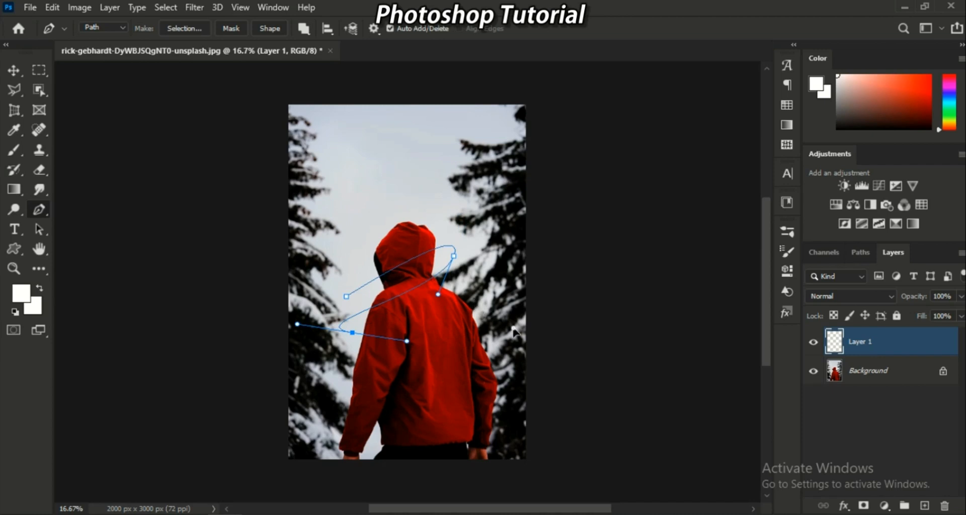
# Continue the curved Pen path as a spiral winding down around the hooded figure's torso to the jacket's lower right edge.
pyautogui.moveTo(475, 301); pyautogui.dragTo(459, 340)
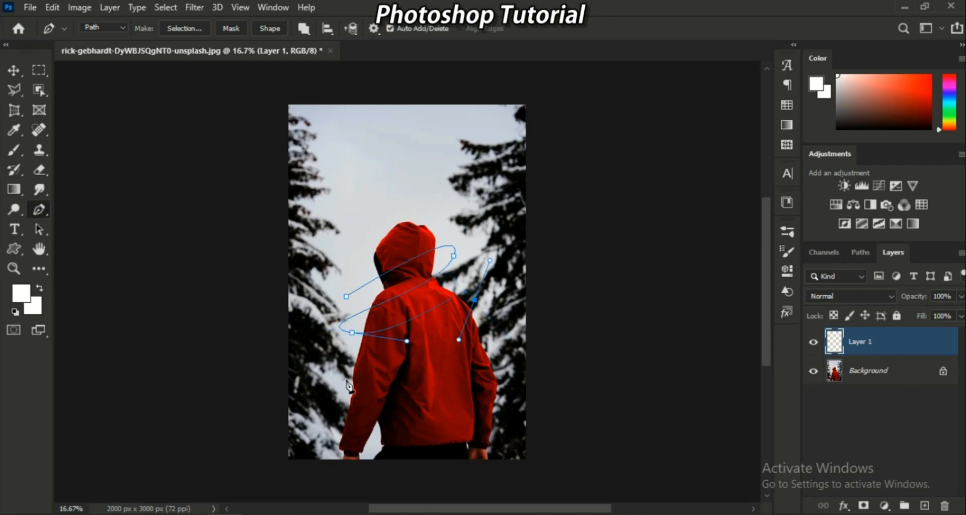
pyautogui.moveTo(341, 376); pyautogui.dragTo(320, 406)
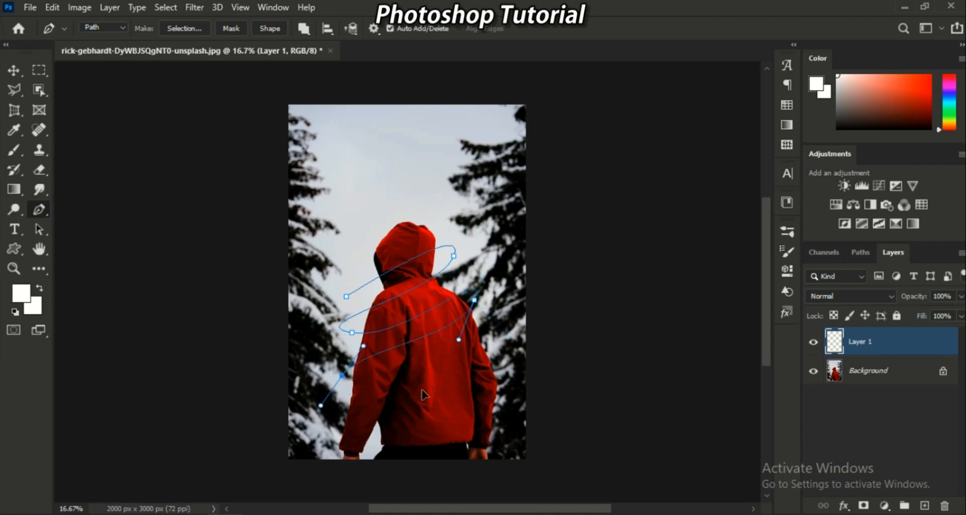
pyautogui.moveTo(422, 395); pyautogui.dragTo(427, 385)
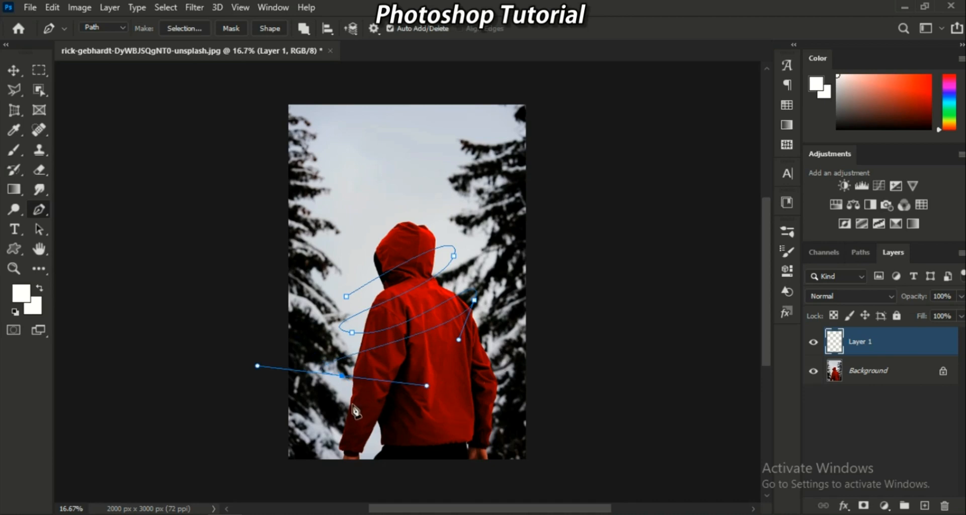
pyautogui.moveTo(500, 355); pyautogui.dragTo(537, 301)
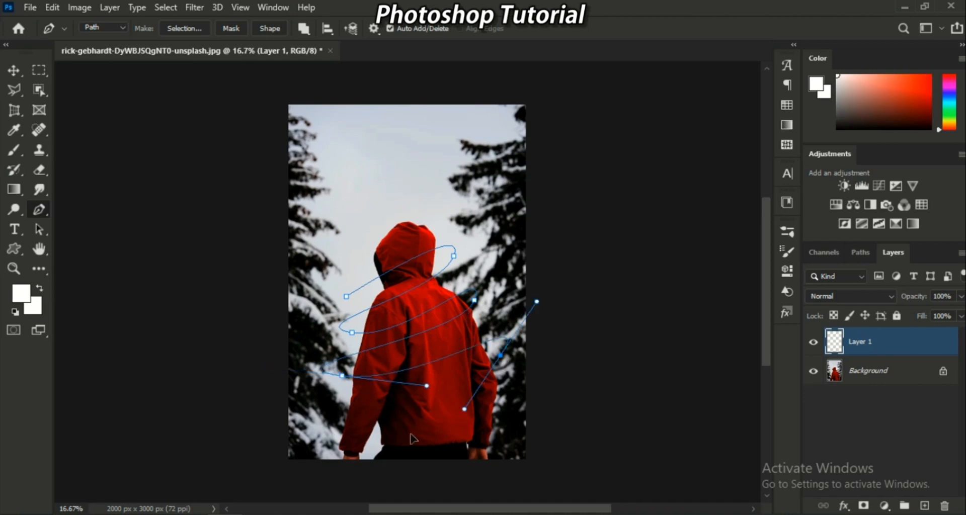
pyautogui.moveTo(343, 412); pyautogui.dragTo(411, 434)
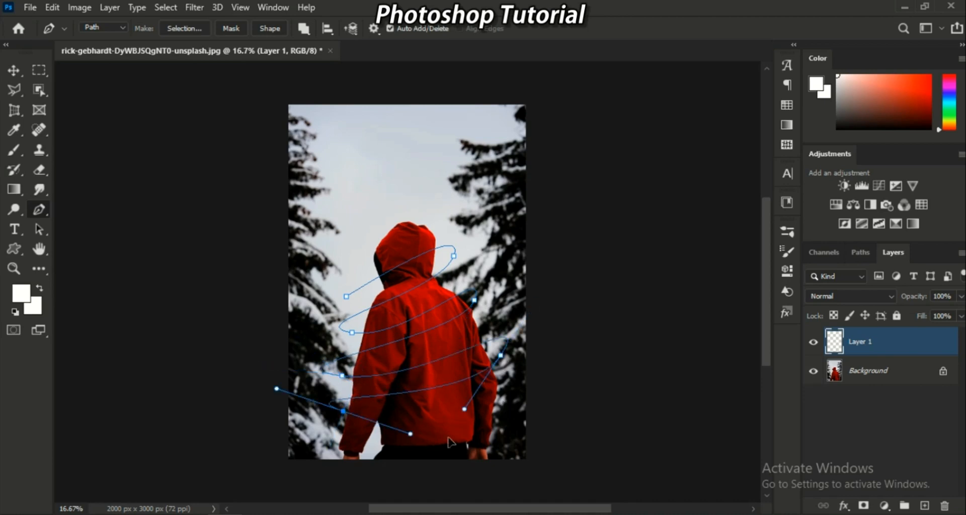
pyautogui.moveTo(502, 401); pyautogui.dragTo(557, 364)
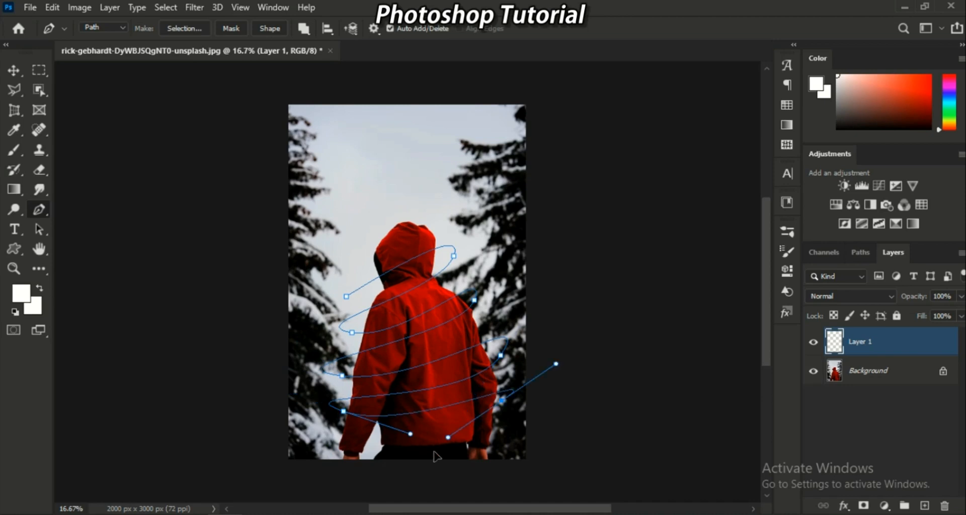
# Stroke the spiral path on Layer 1 using the Brush with Simulate Pressure enabled.
pyautogui.rightClick(518, 356)
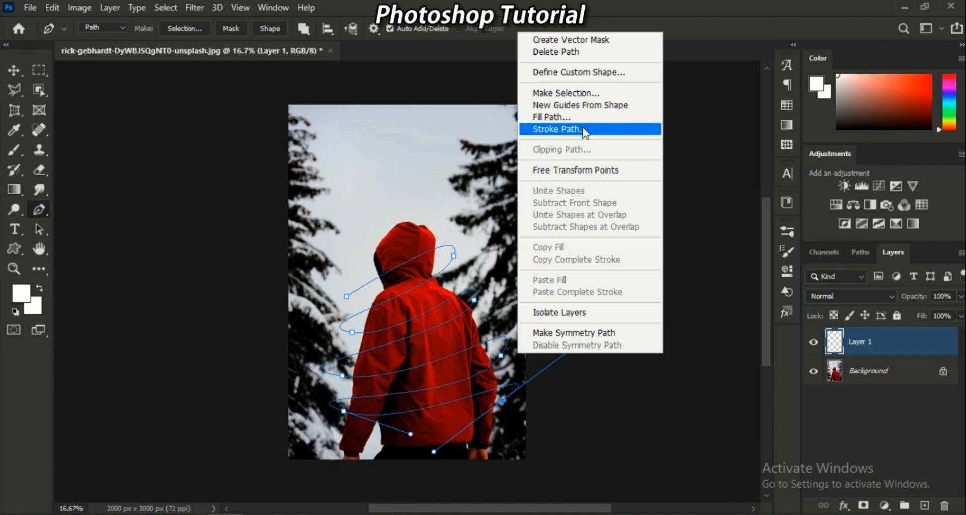
pyautogui.click(571, 131)
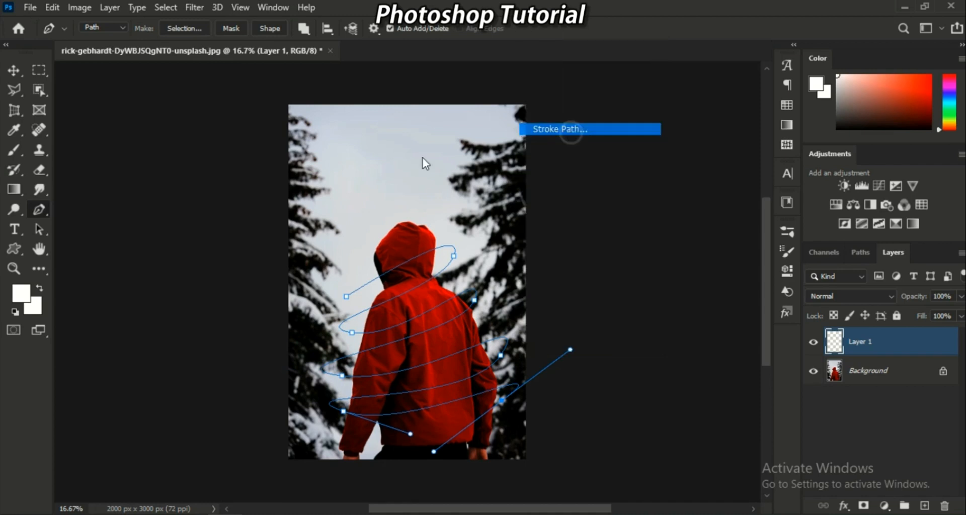
pyautogui.click(444, 156)
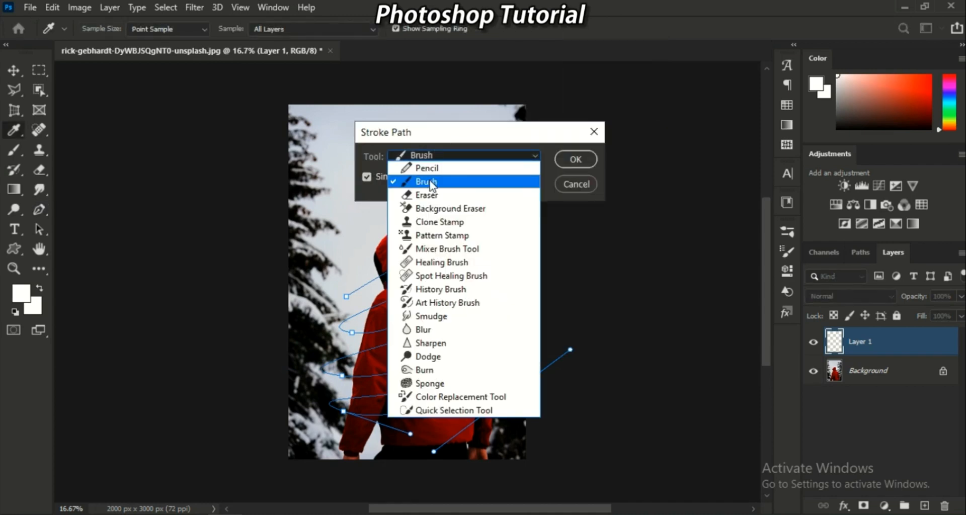
pyautogui.click(431, 182)
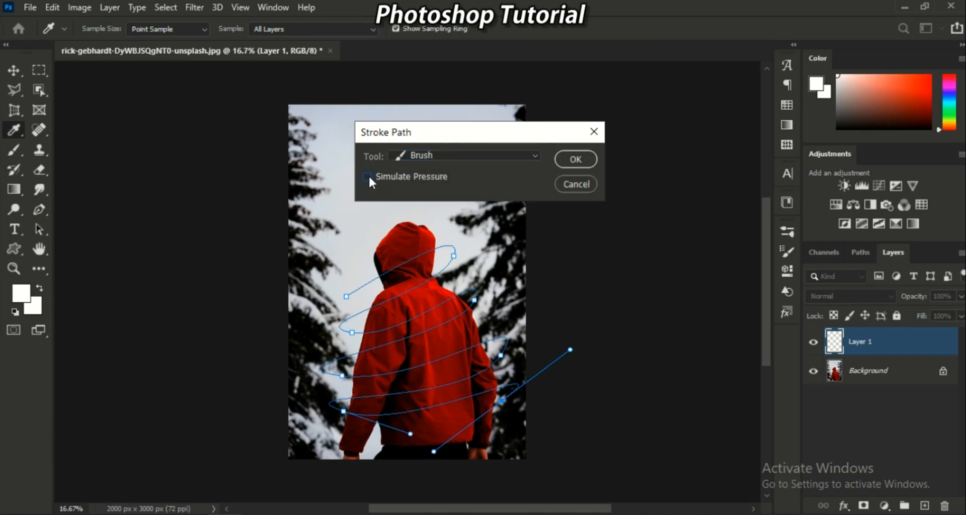
pyautogui.click(579, 159)
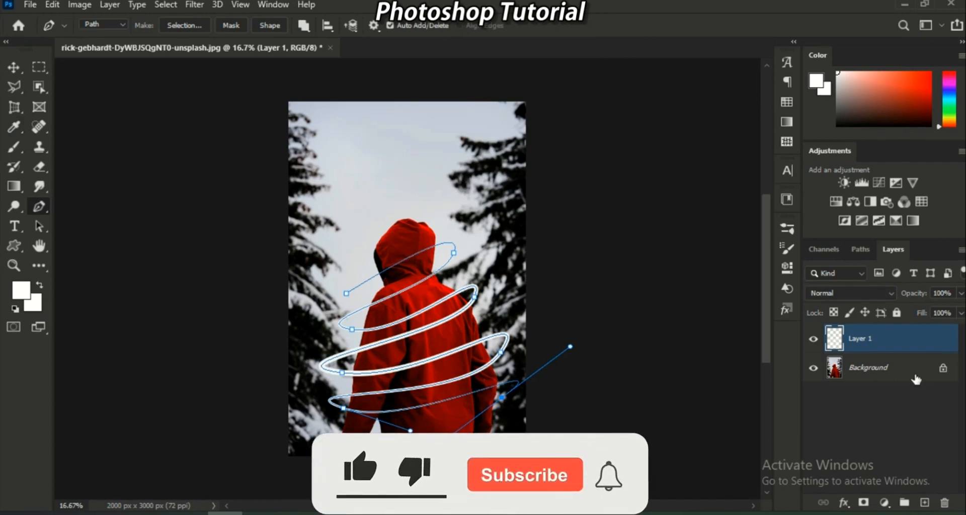
# Add Bevel & Emboss, Inner Glow, magenta Color Overlay and Outer Glow effects to Layer 1.
pyautogui.click(907, 346)
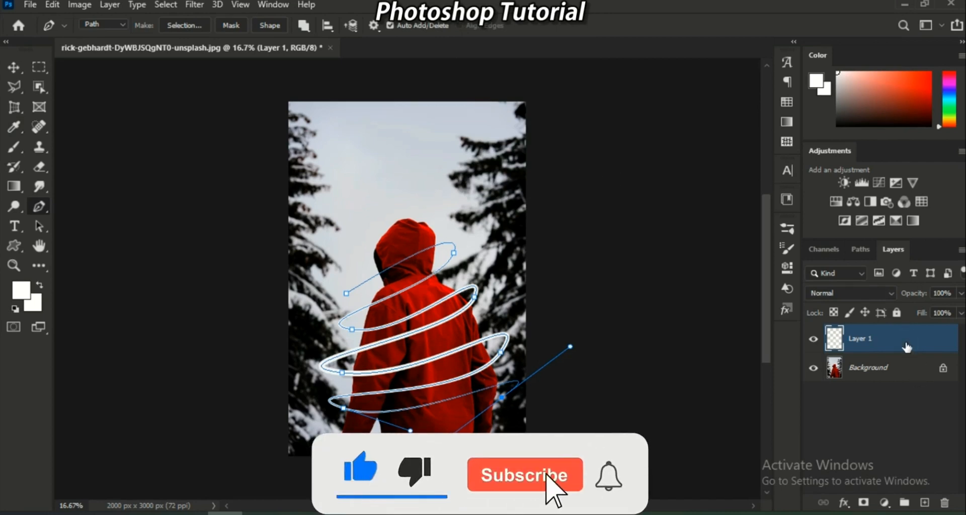
pyautogui.doubleClick(905, 345)
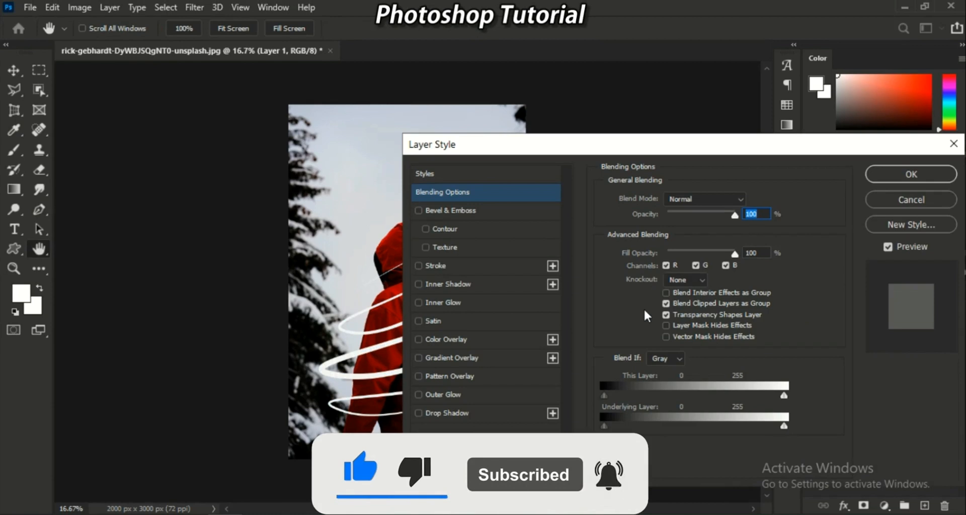
pyautogui.click(419, 210)
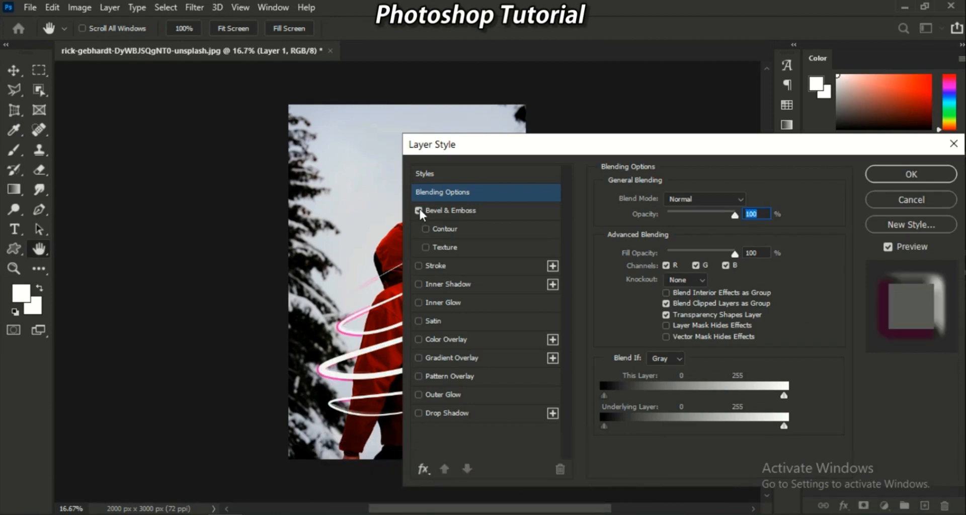
pyautogui.click(477, 210)
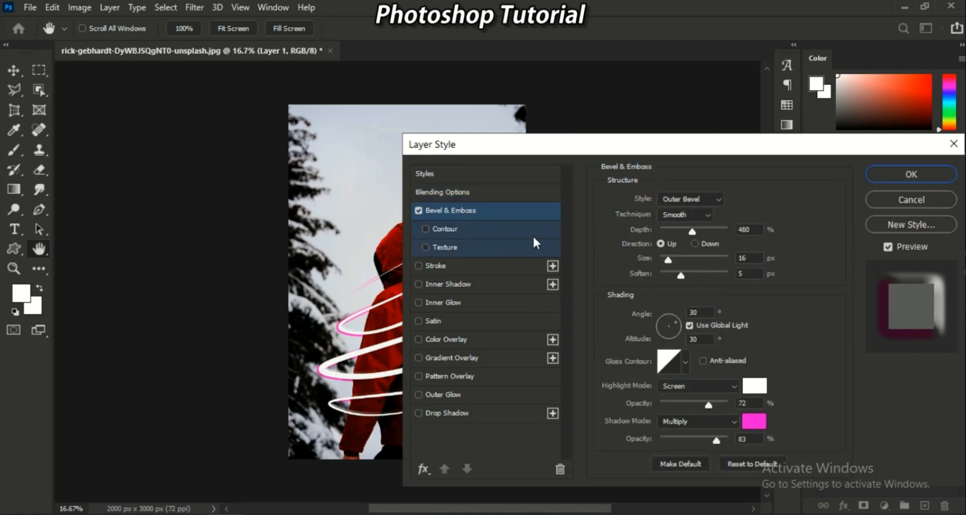
pyautogui.click(458, 301)
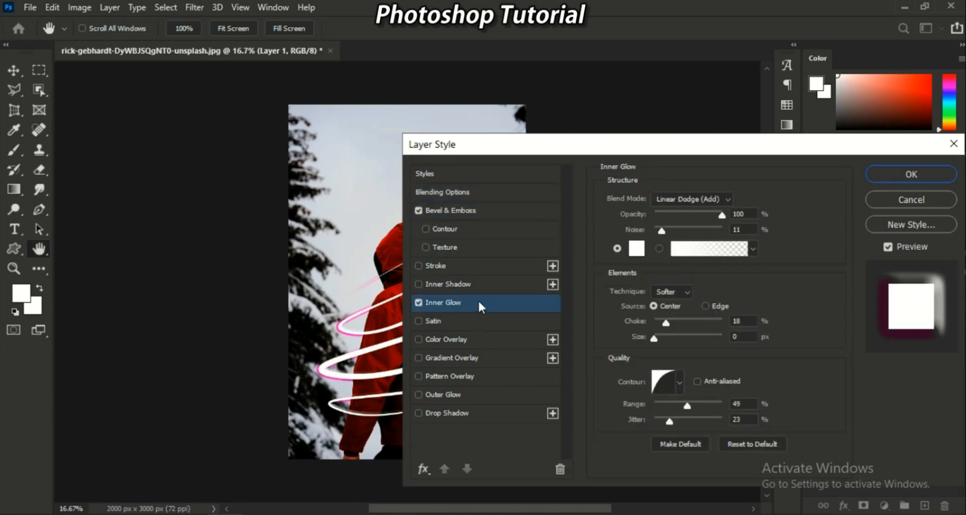
pyautogui.click(436, 339)
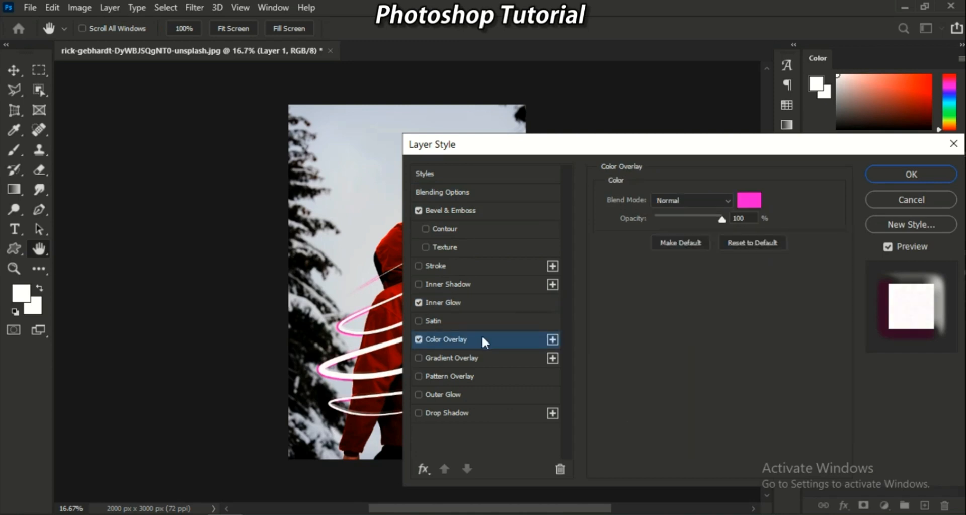
pyautogui.click(452, 395)
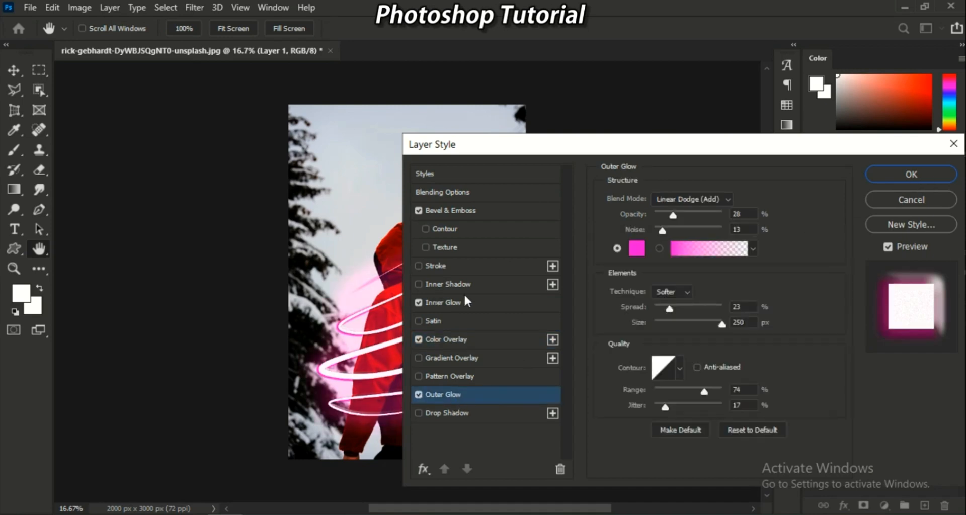
# Set the Inner Glow choke to 13% and the Bevel & Emboss size to 27 px with soften at 6 px.
pyautogui.click(439, 304)
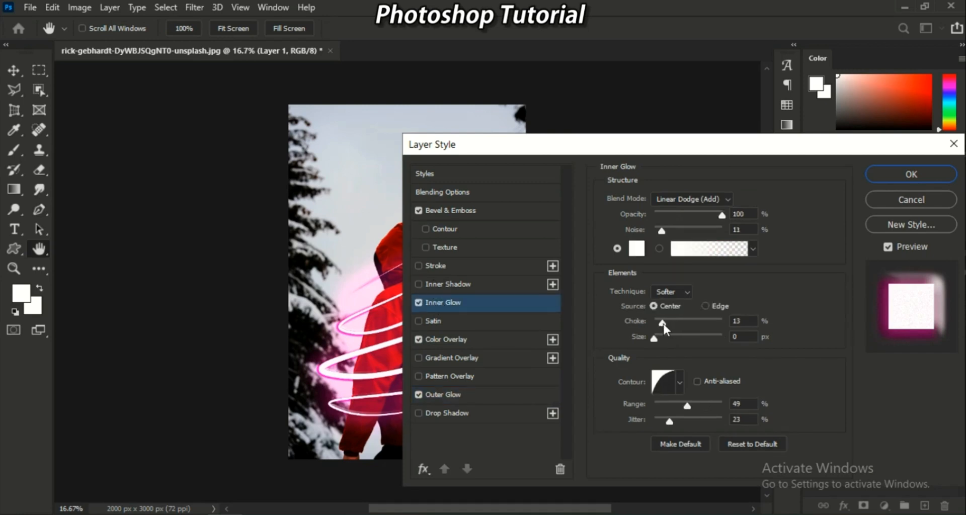
pyautogui.click(663, 324)
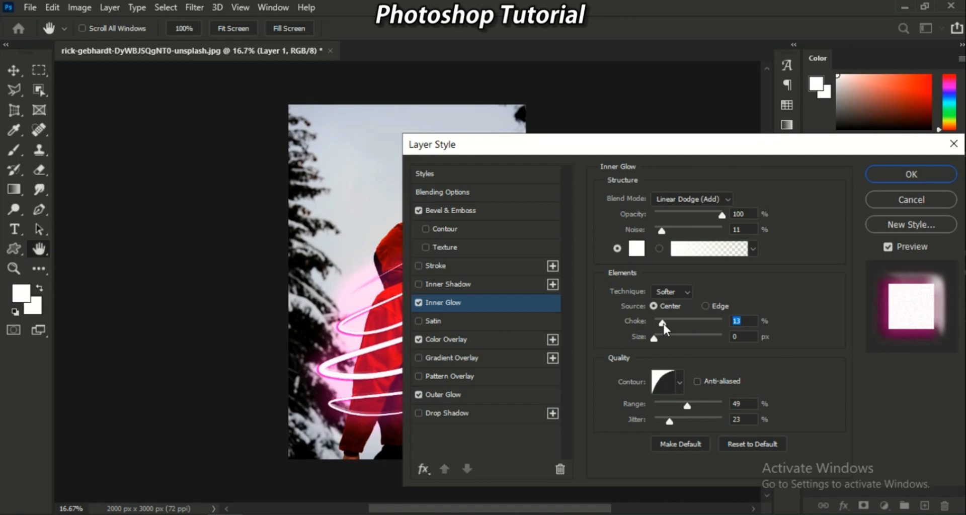
pyautogui.click(477, 210)
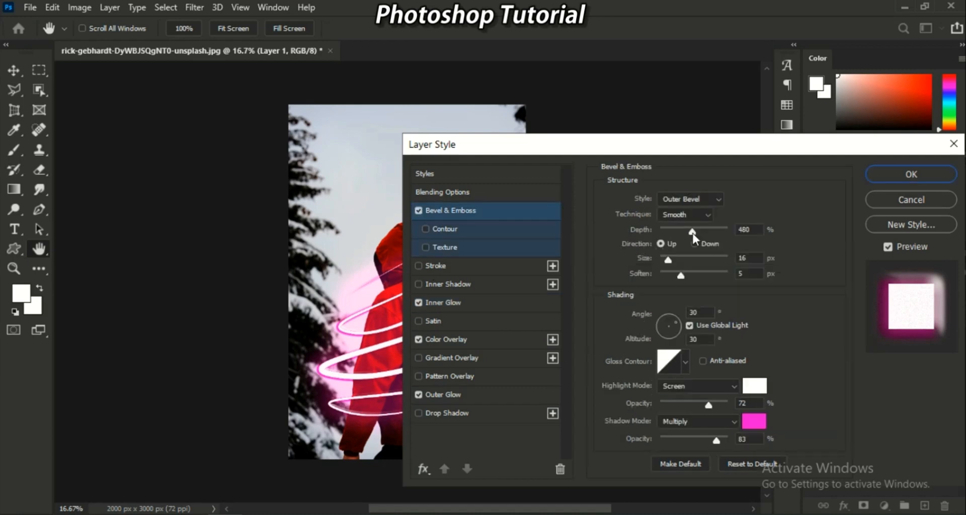
pyautogui.moveTo(688, 232); pyautogui.dragTo(678, 231)
pyautogui.click(695, 230)
pyautogui.moveTo(696, 231); pyautogui.dragTo(673, 260)
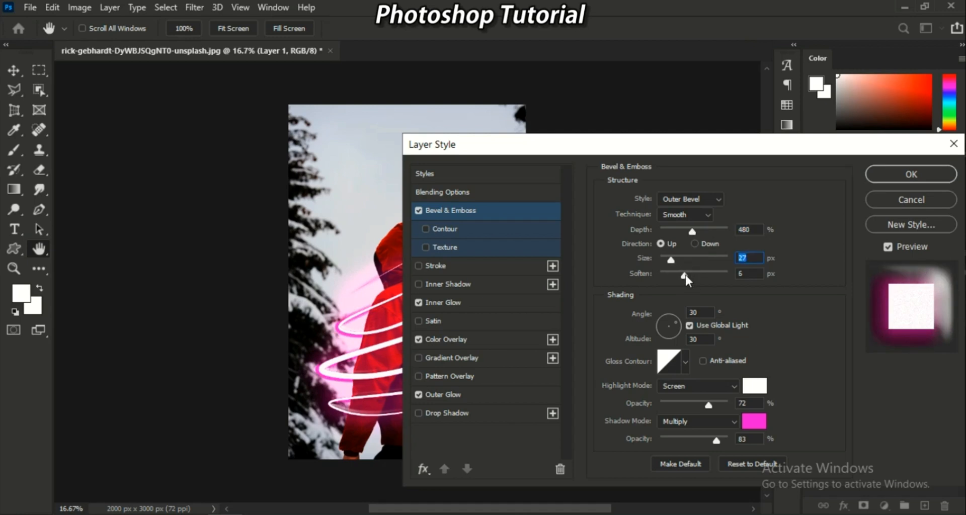
pyautogui.moveTo(685, 275); pyautogui.dragTo(689, 275)
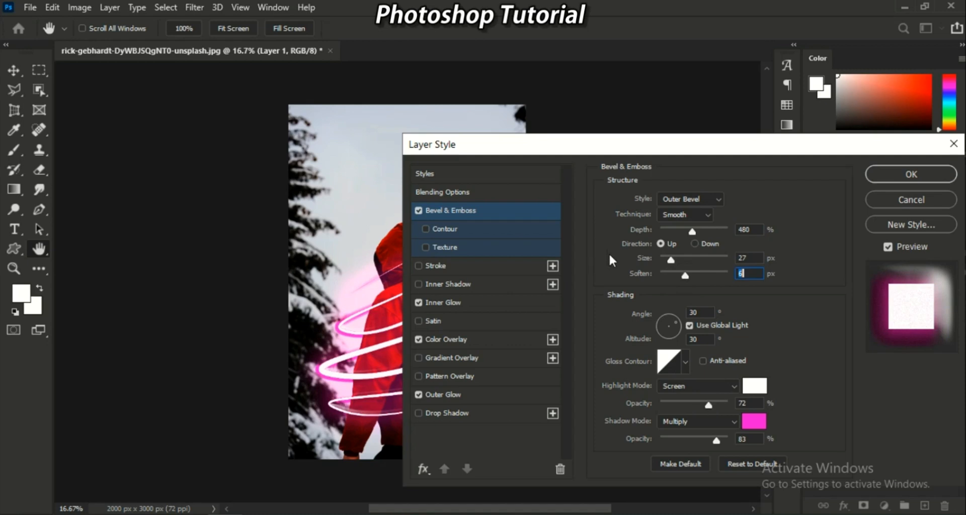
# Set the Outer Glow spread to 21% and opacity to 17%, and apply the layer style.
pyautogui.click(446, 303)
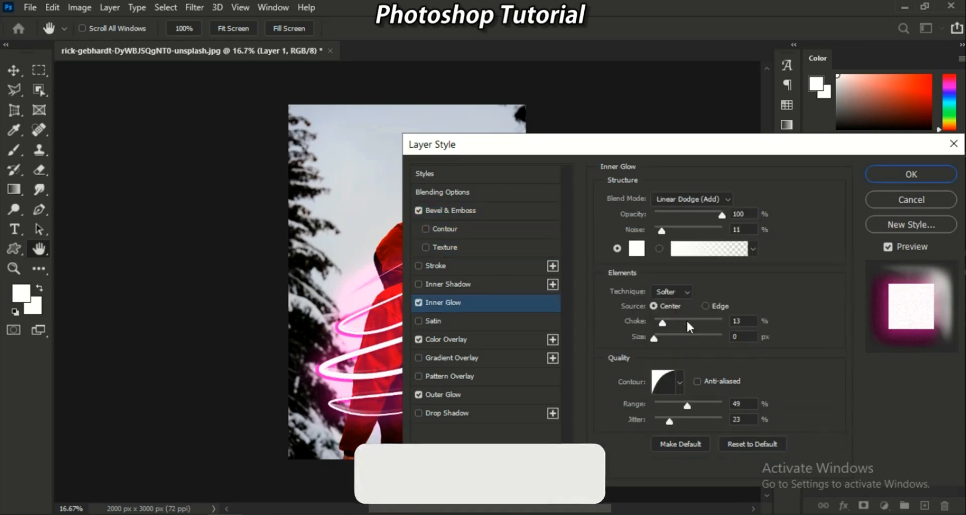
pyautogui.click(451, 339)
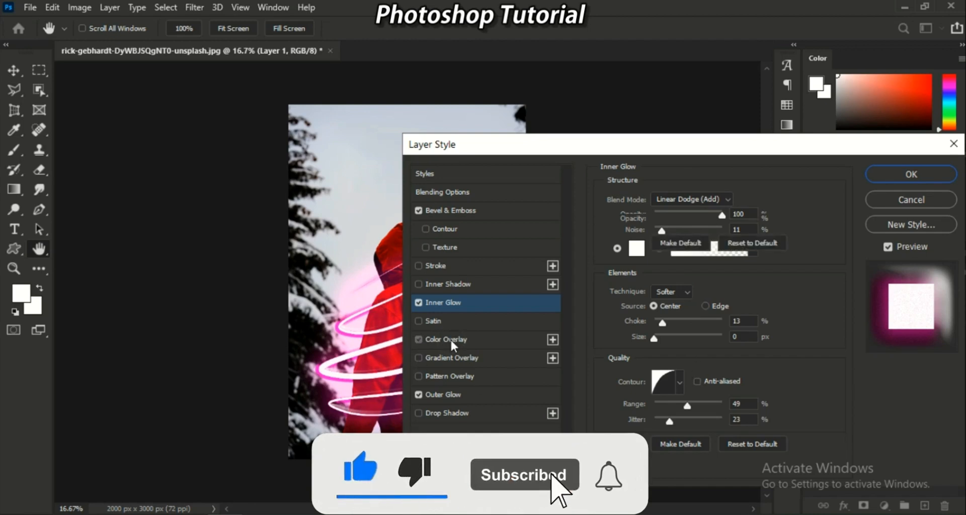
pyautogui.click(466, 393)
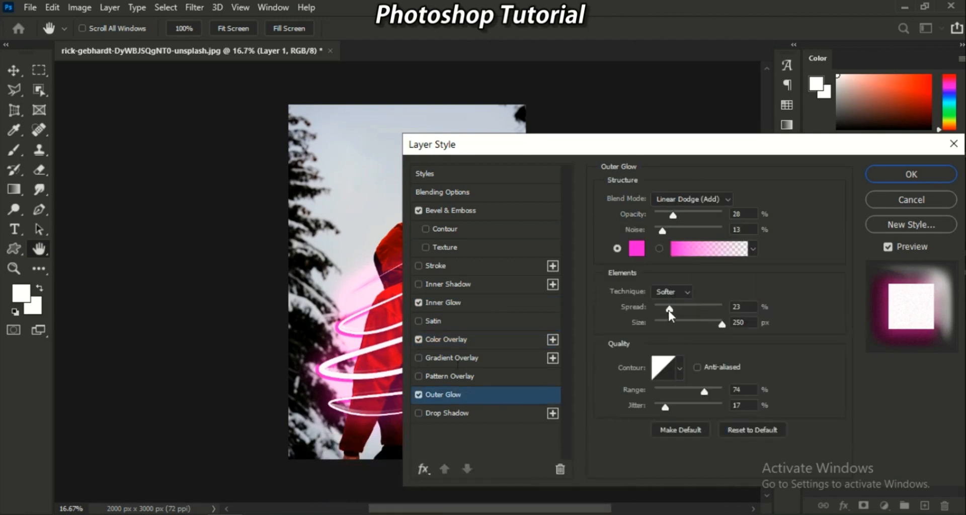
pyautogui.moveTo(669, 310)
pyautogui.mouseDown()
pyautogui.moveTo(681, 312)
pyautogui.moveTo(671, 315)
pyautogui.mouseUp()
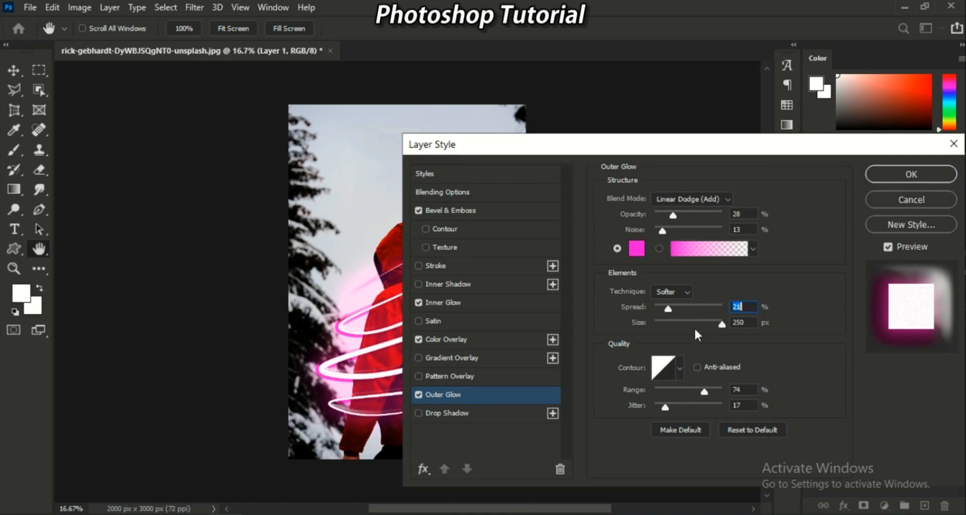
pyautogui.moveTo(672, 217); pyautogui.dragTo(684, 214)
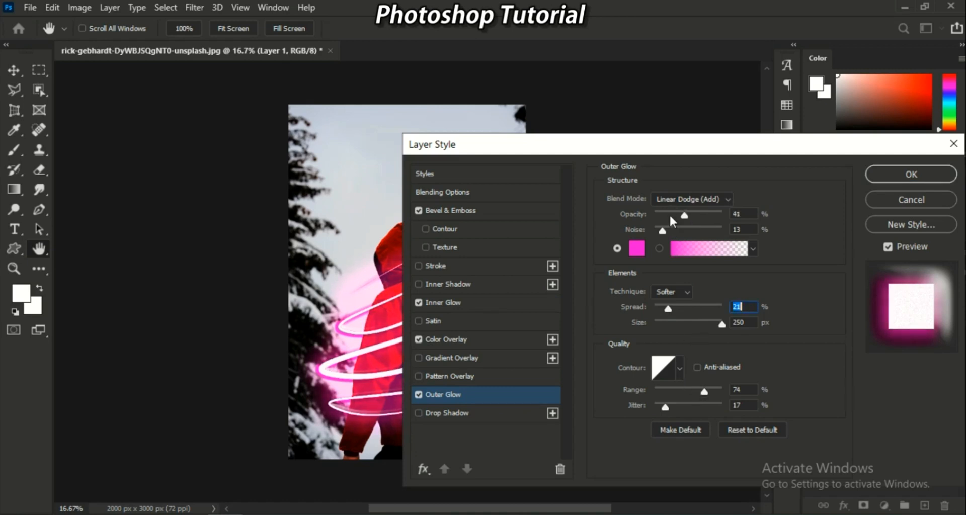
pyautogui.click(669, 213)
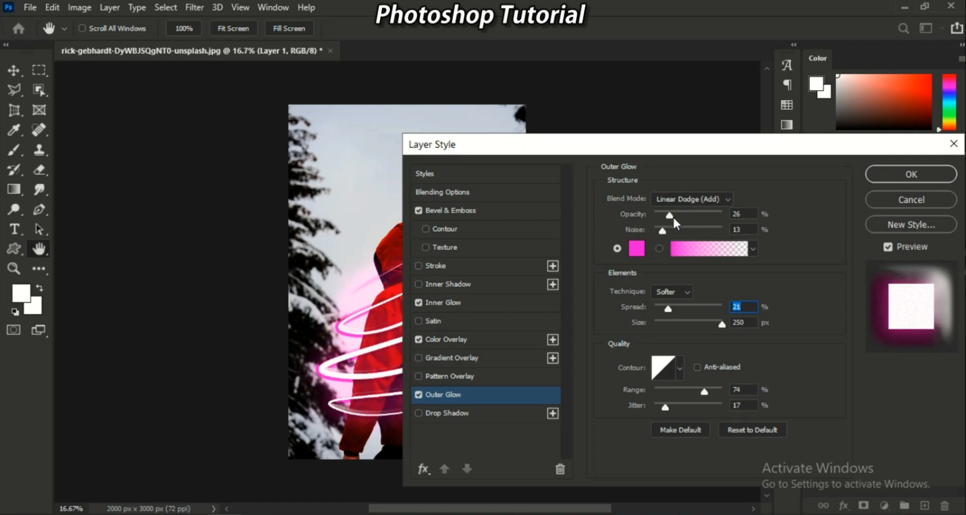
pyautogui.click(666, 218)
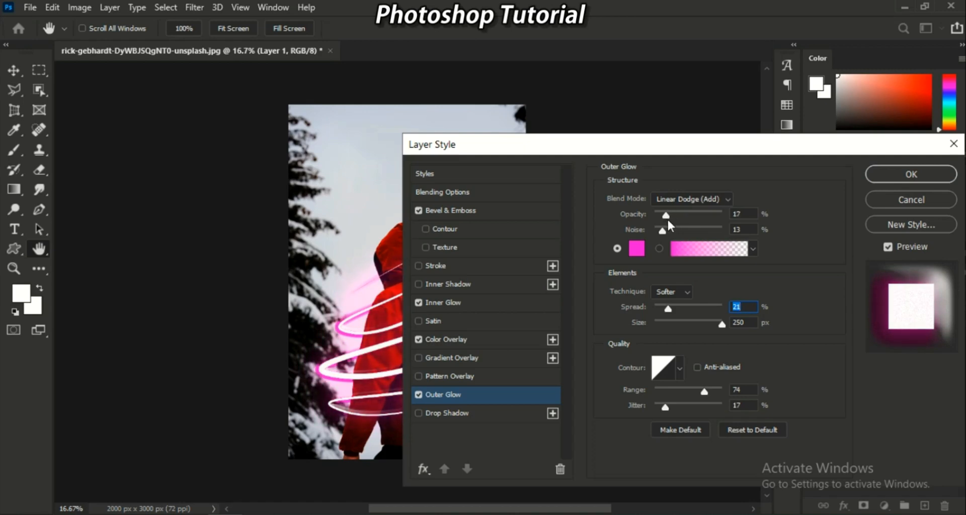
pyautogui.click(922, 177)
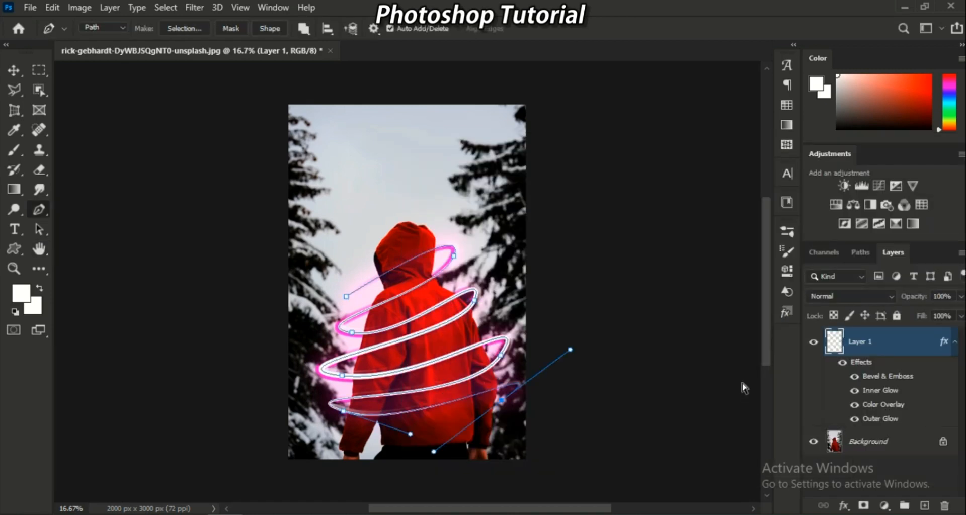
# Delete the spiral work path, keeping the glowing stroke on Layer 1.
pyautogui.press('Delete')
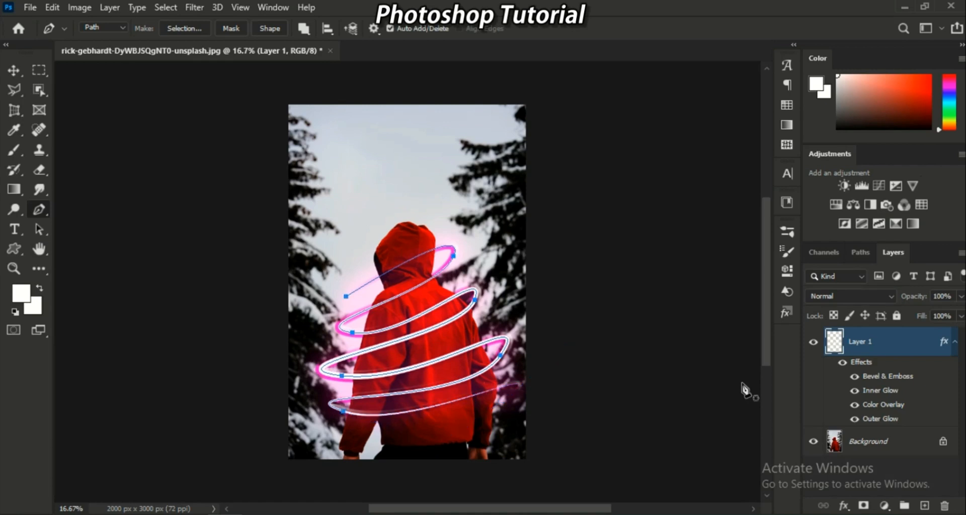
pyautogui.click(13, 70)
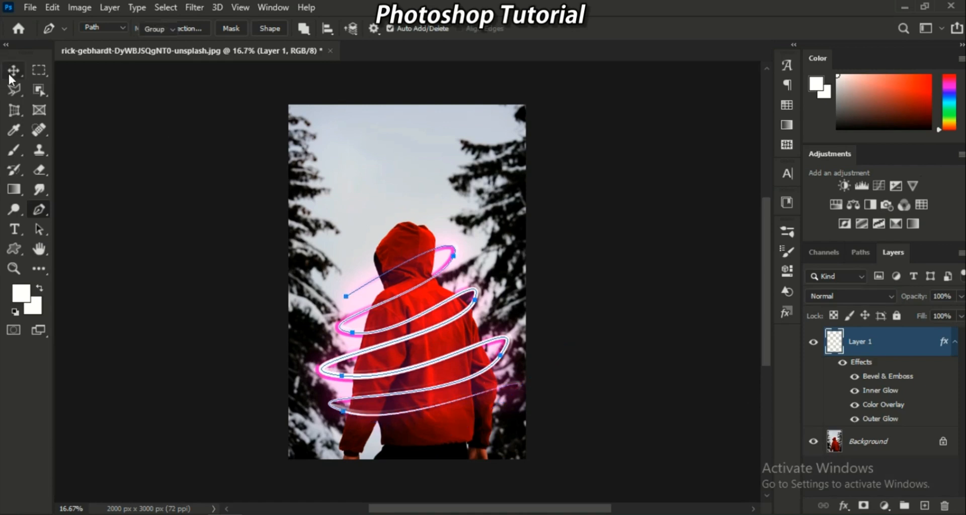
pyautogui.click(625, 294)
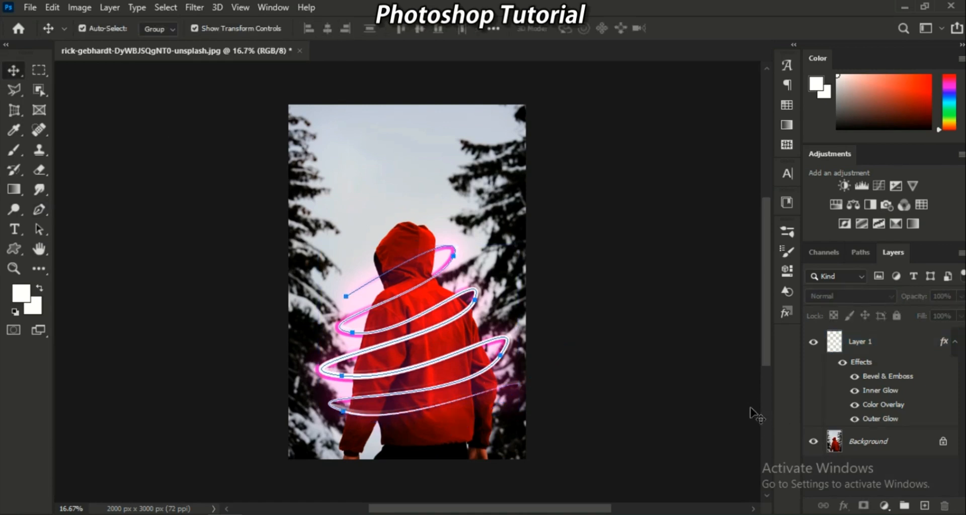
pyautogui.press('Delete')
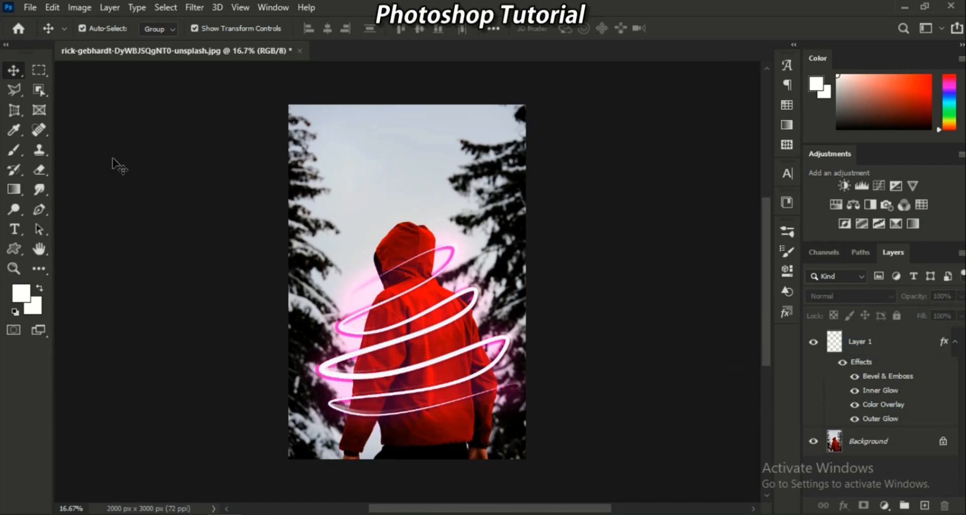
# Erase the spiral segments on Layer 1 that should pass behind the person, across the shoulders, mid-back and lower jacket.
pyautogui.click(39, 171)
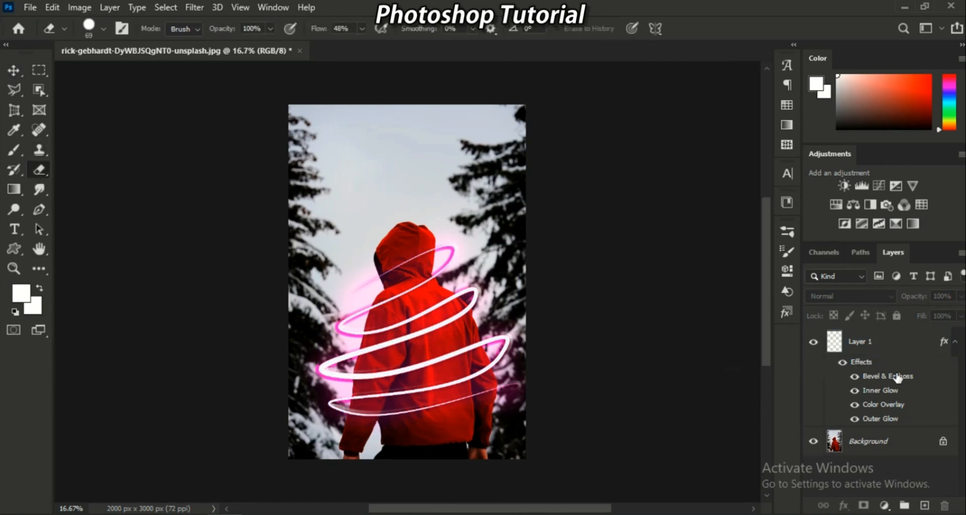
pyautogui.click(866, 343)
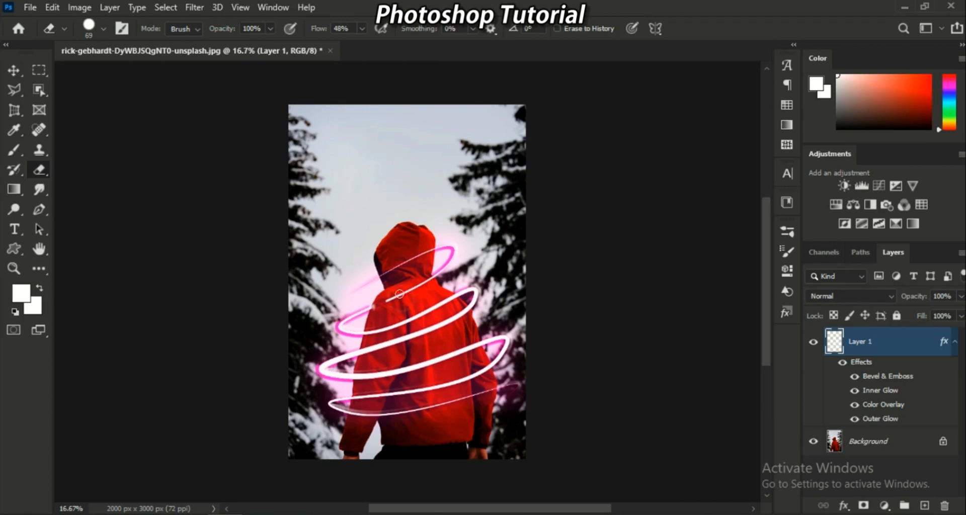
pyautogui.moveTo(399, 294); pyautogui.dragTo(385, 300)
pyautogui.moveTo(421, 286); pyautogui.dragTo(431, 281)
pyautogui.moveTo(365, 350); pyautogui.dragTo(463, 315)
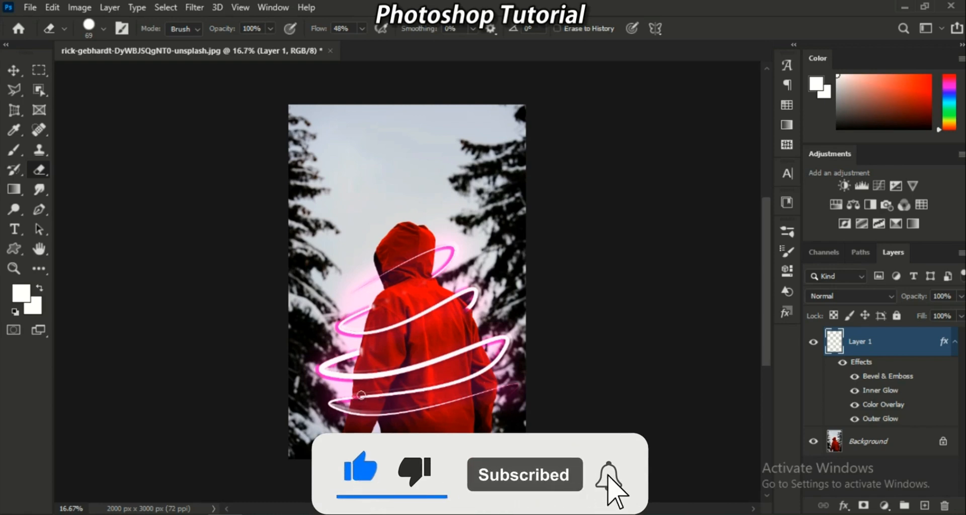
pyautogui.moveTo(362, 396); pyautogui.dragTo(441, 388)
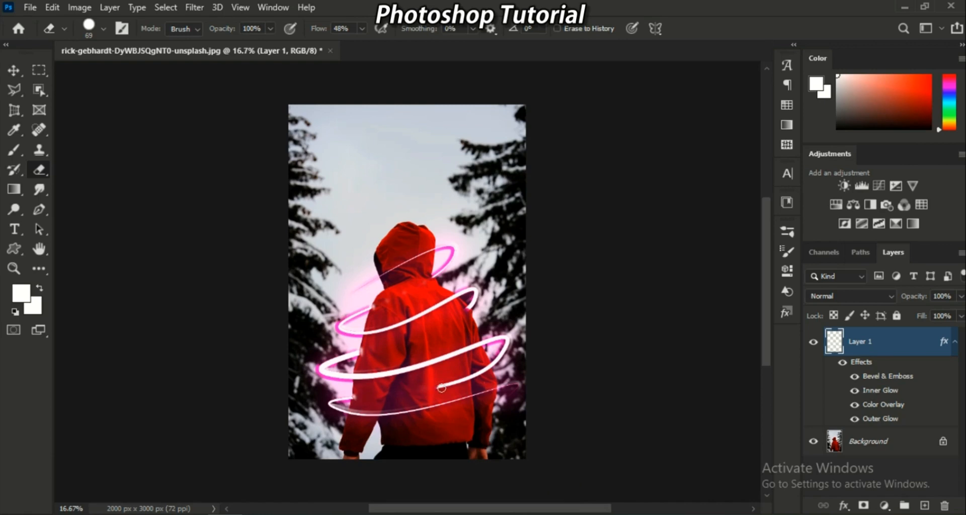
pyautogui.moveTo(491, 366); pyautogui.dragTo(443, 389)
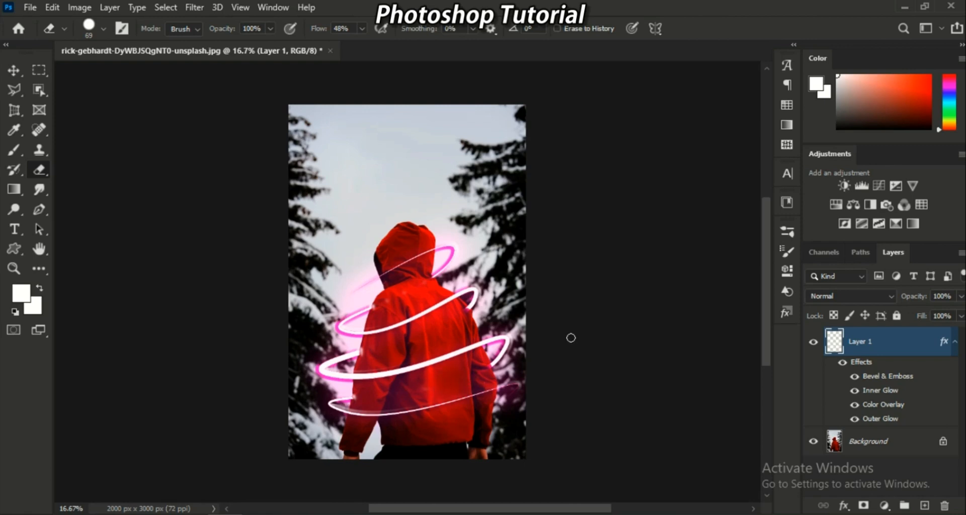
pyautogui.click(16, 70)
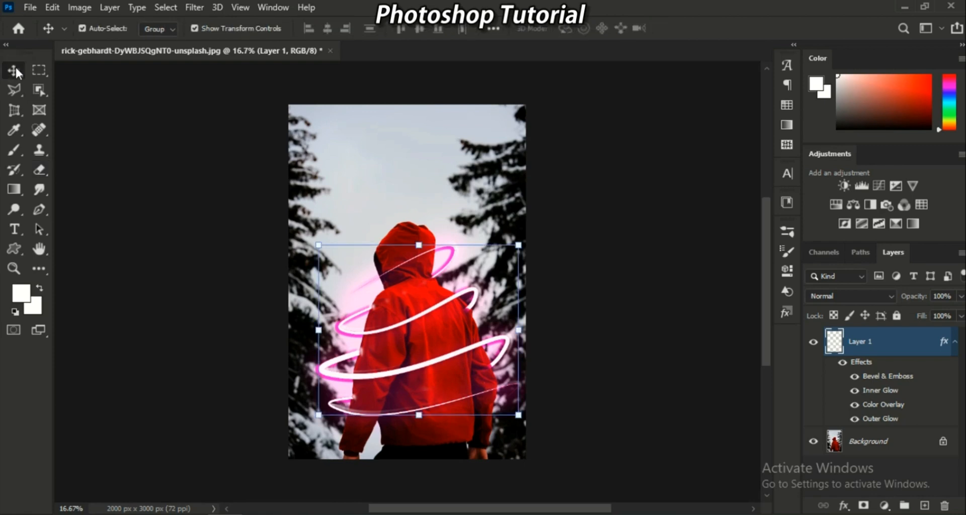
pyautogui.click(649, 254)
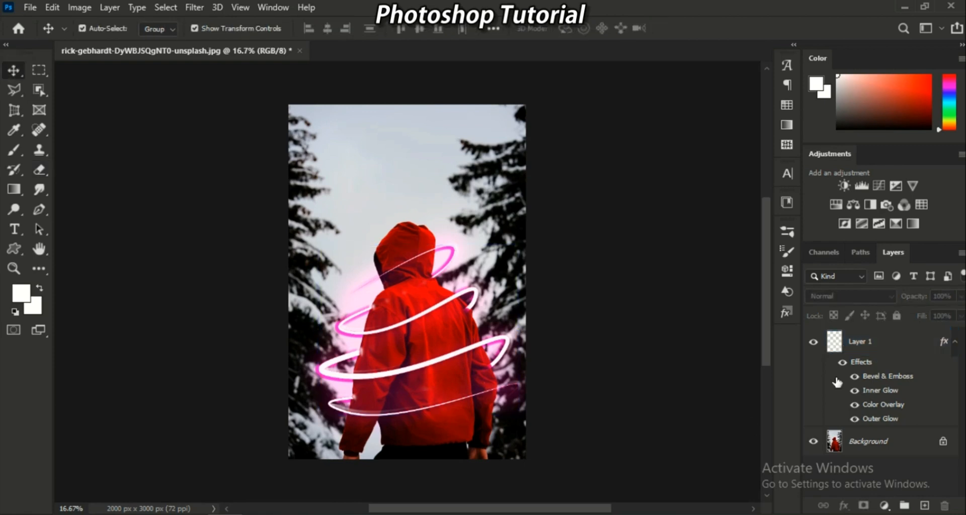
# Toggle Layer 1's visibility off and on to compare the photo with and without the neon spiral.
pyautogui.click(813, 342)
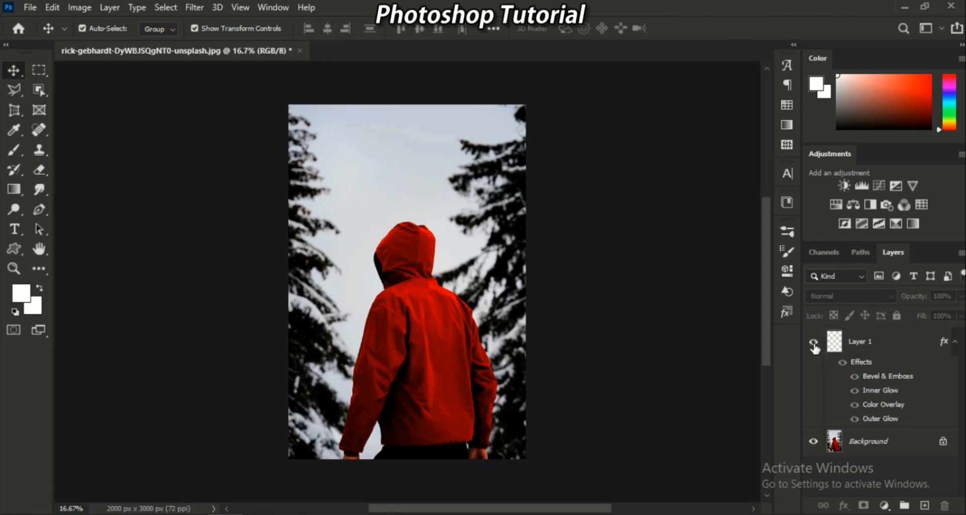
pyautogui.click(814, 343)
pyautogui.click(814, 343)
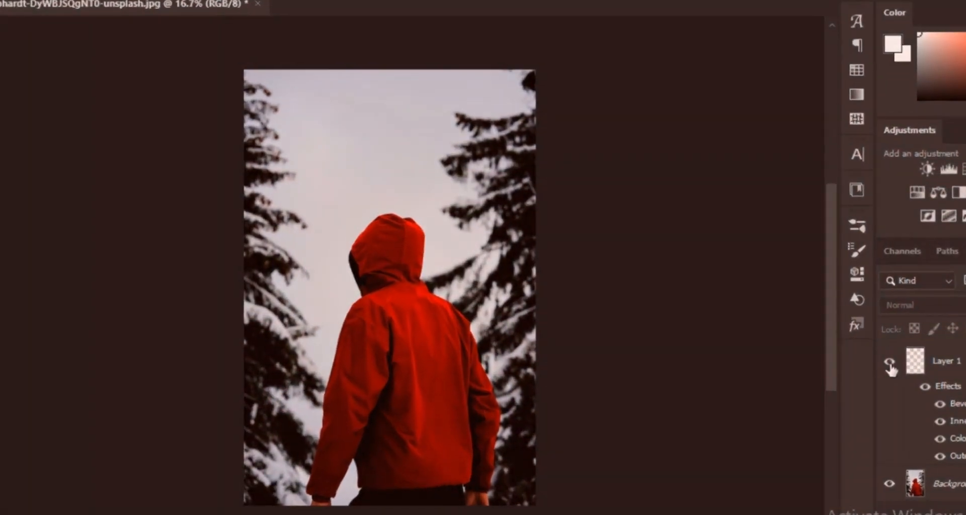
pyautogui.click(890, 369)
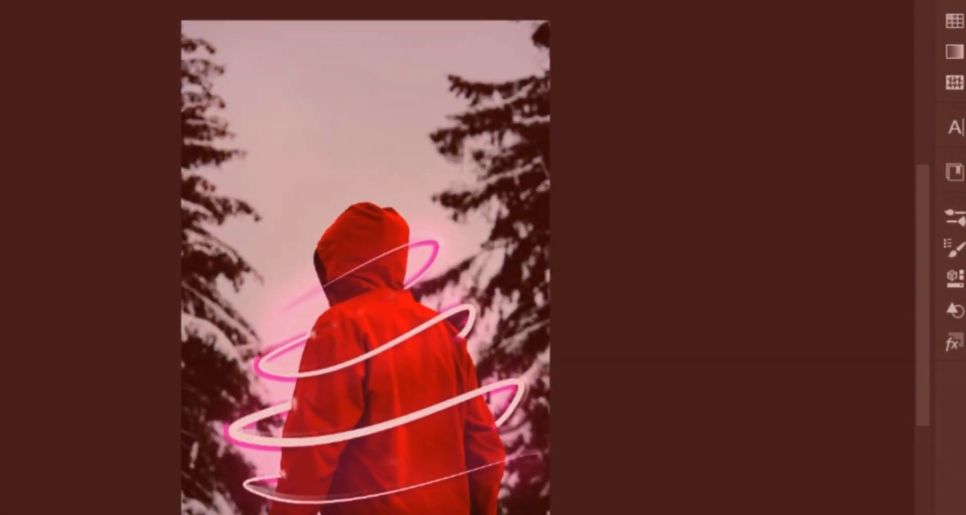